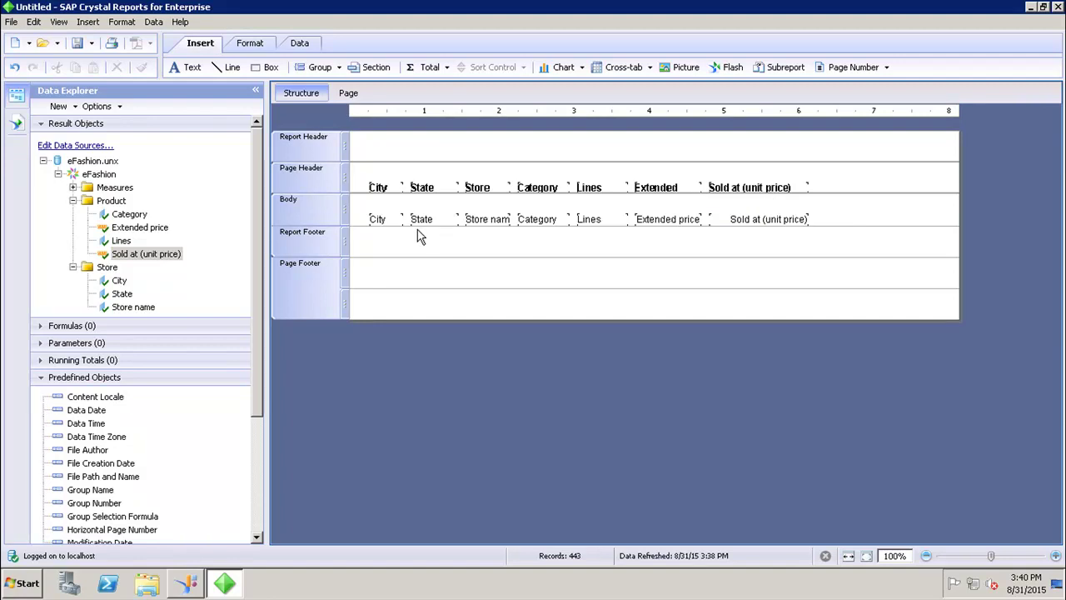
In Edit Groups, add a new Group #1 on State and expand its display-name options
left_click(338, 68)
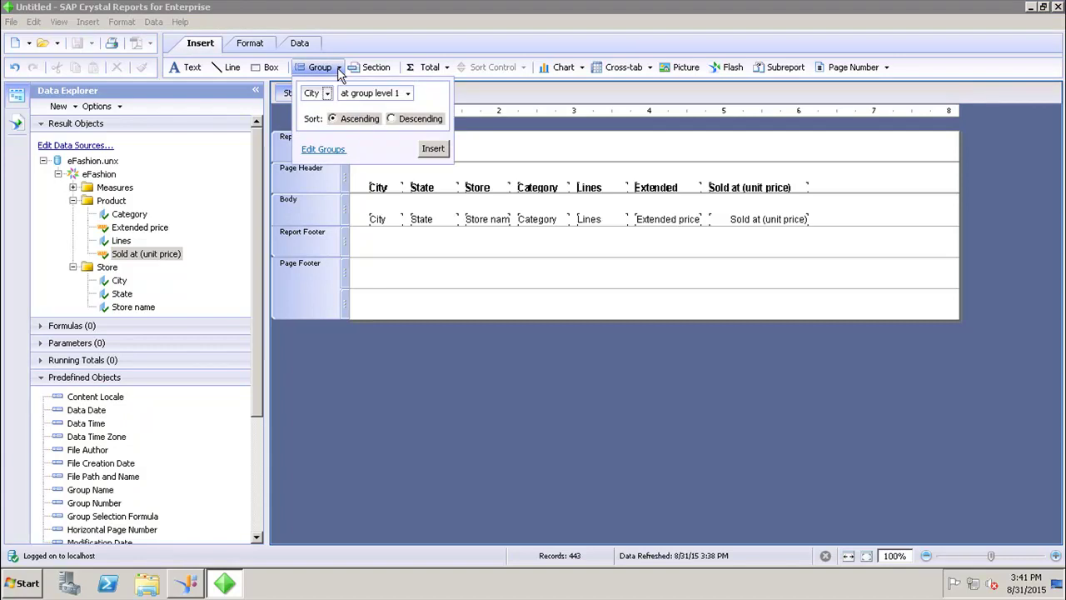
left_click(325, 152)
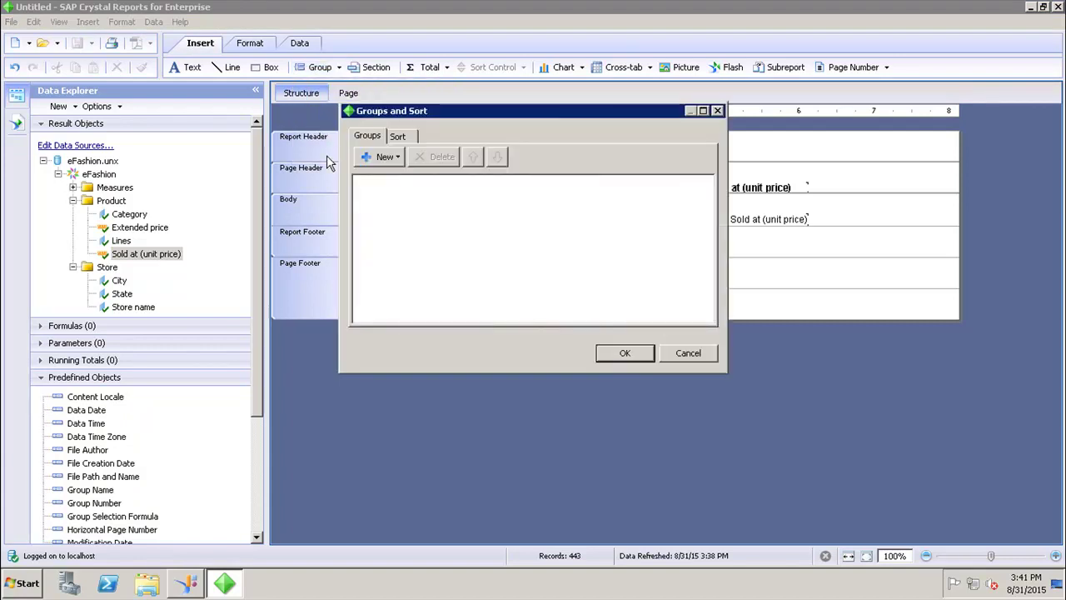
left_click(385, 157)
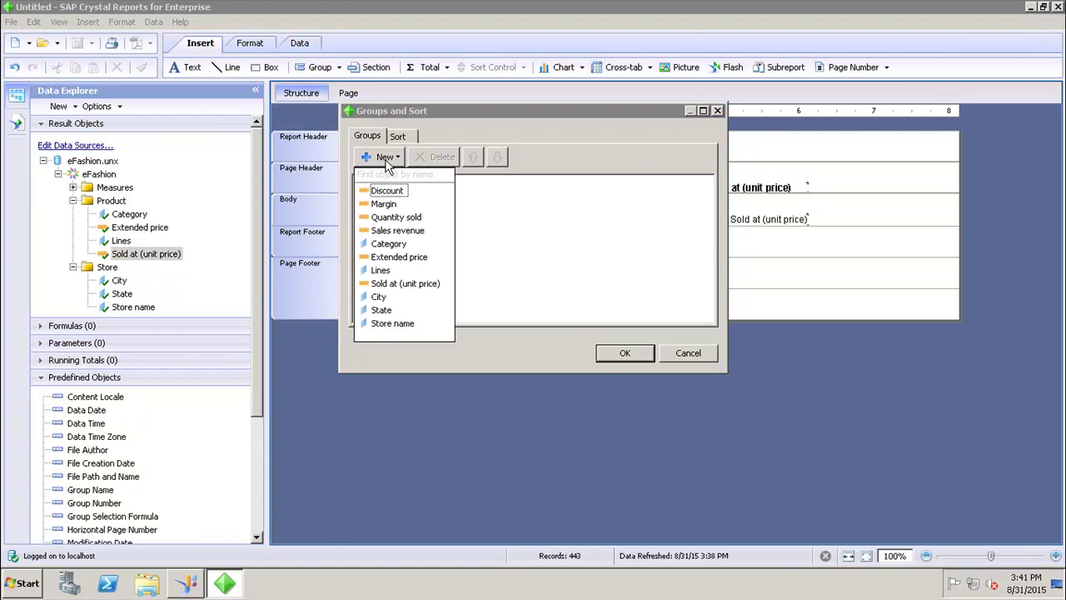
left_click(395, 313)
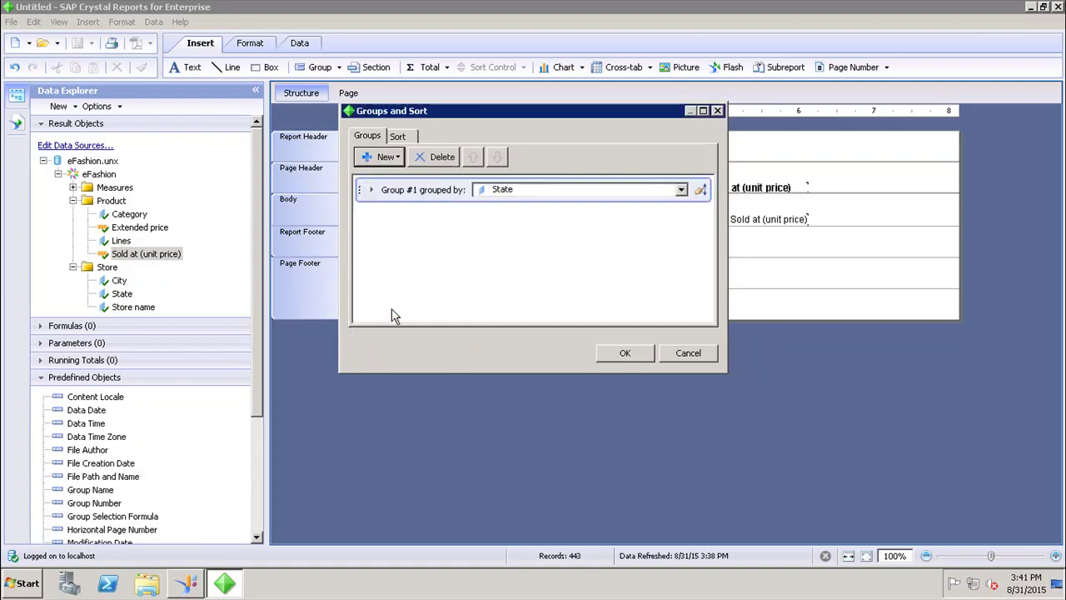
left_click(372, 191)
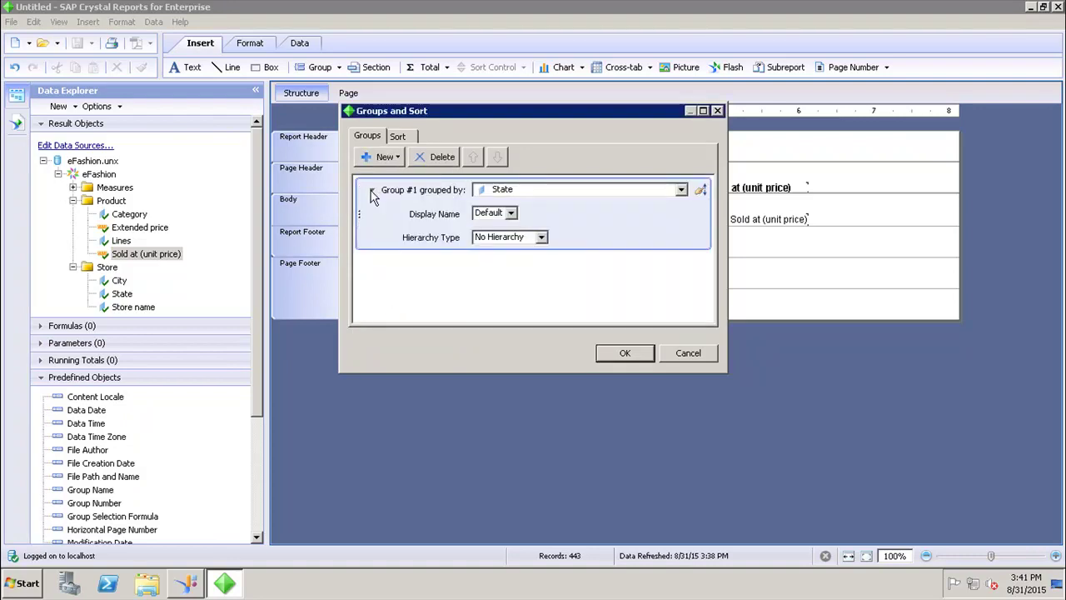
left_click(511, 213)
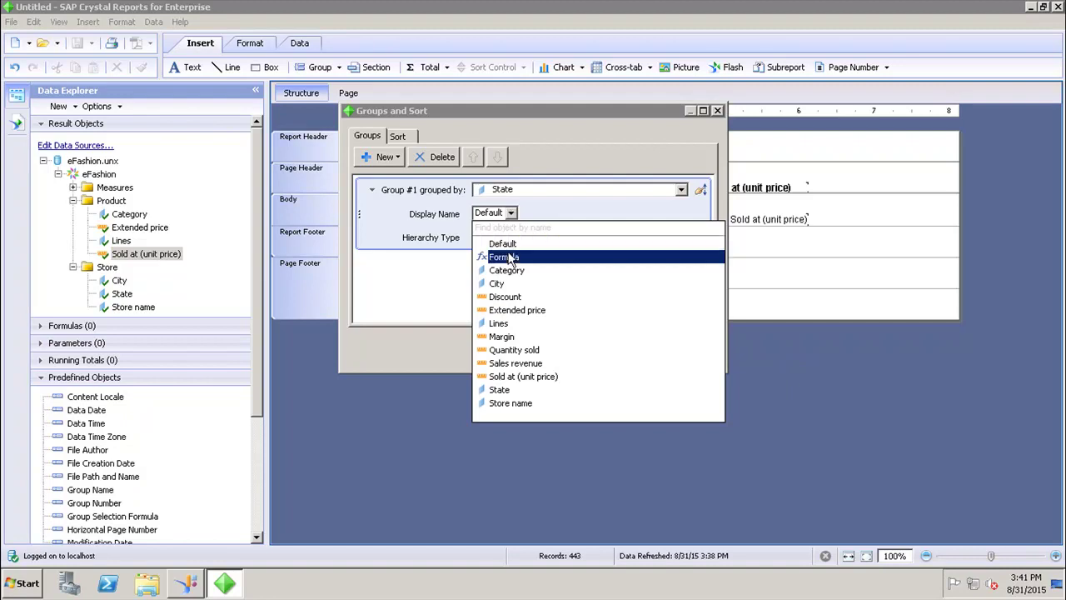
Keep the State group's display name Default and hierarchy No Hierarchy, then apply it
left_click(461, 229)
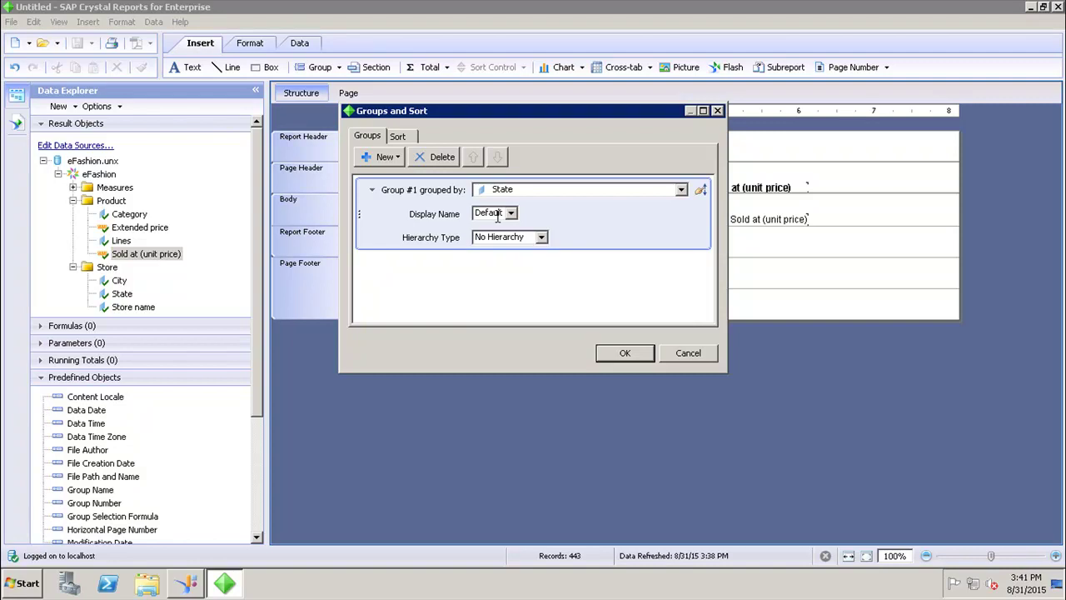
left_click(541, 238)
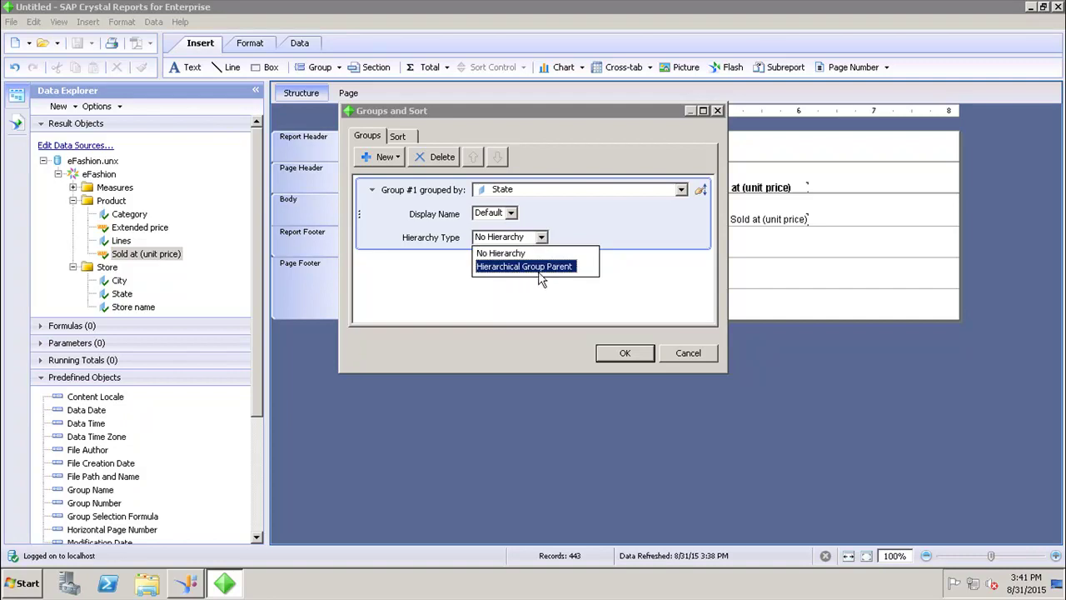
left_click(607, 214)
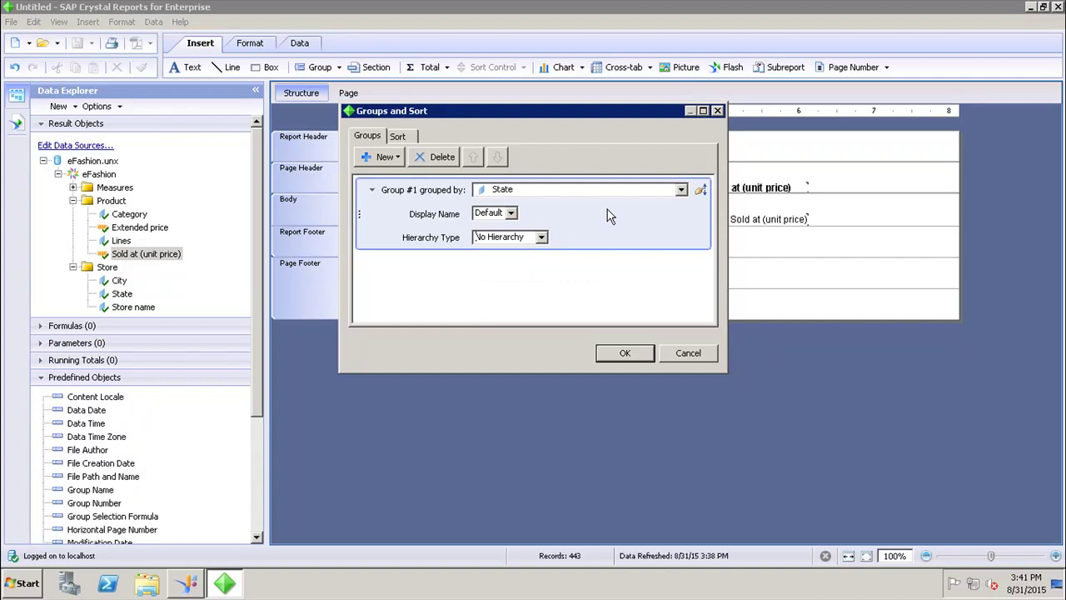
left_click(624, 355)
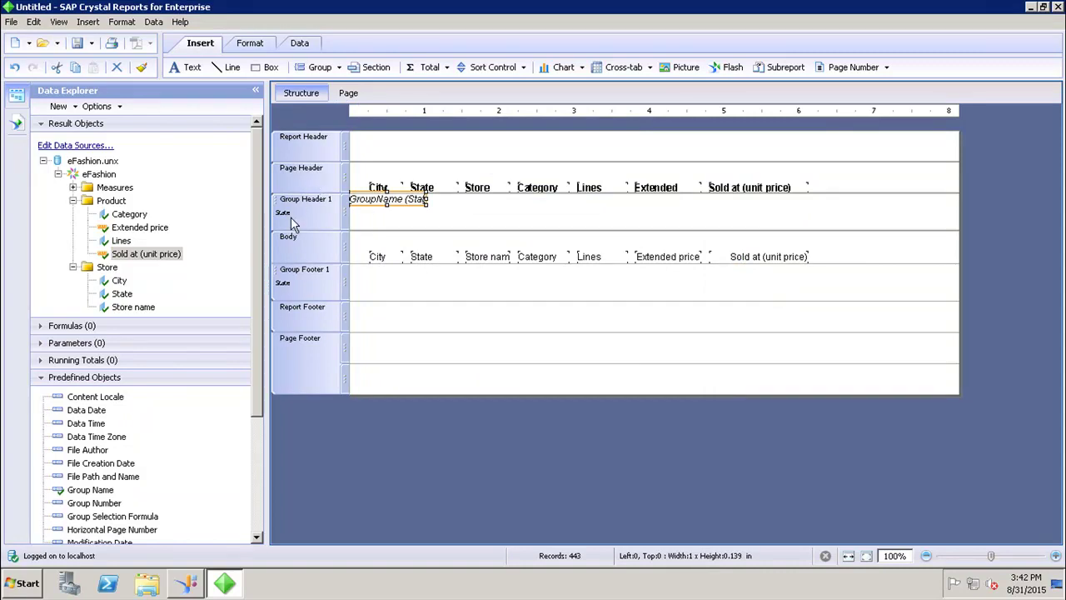
Select the Group Footer 1, Group Header 1 and GroupName field, then preview in Page view
left_click(312, 282)
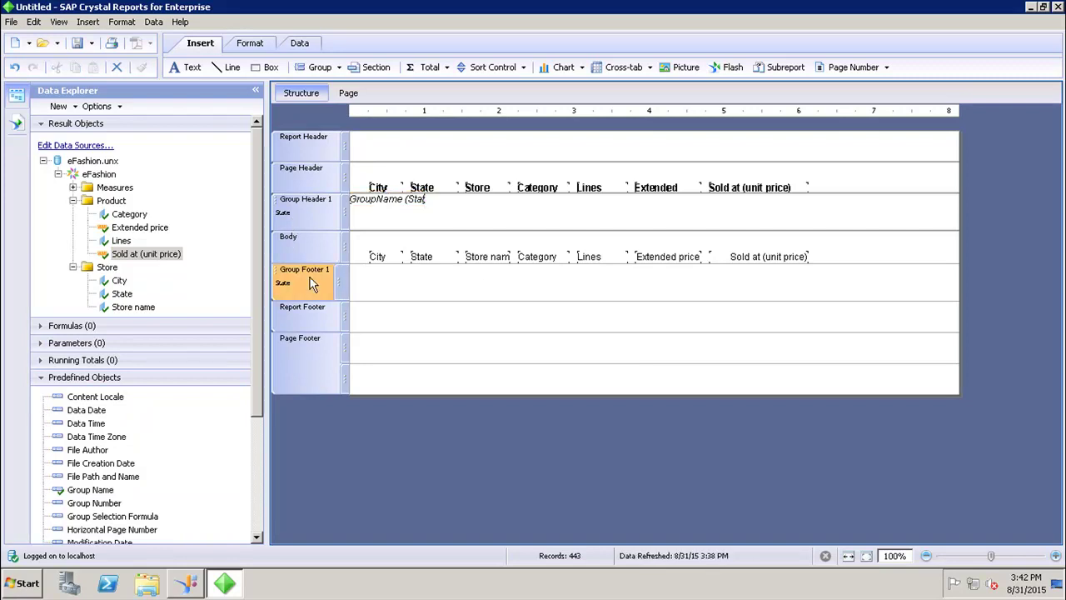
left_click(306, 223)
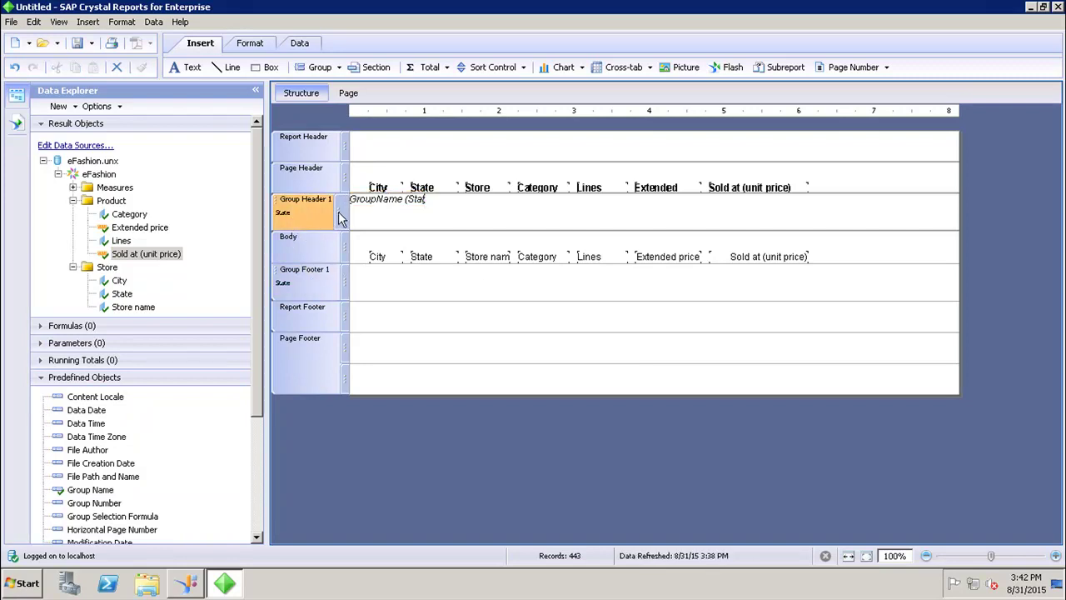
left_click(375, 205)
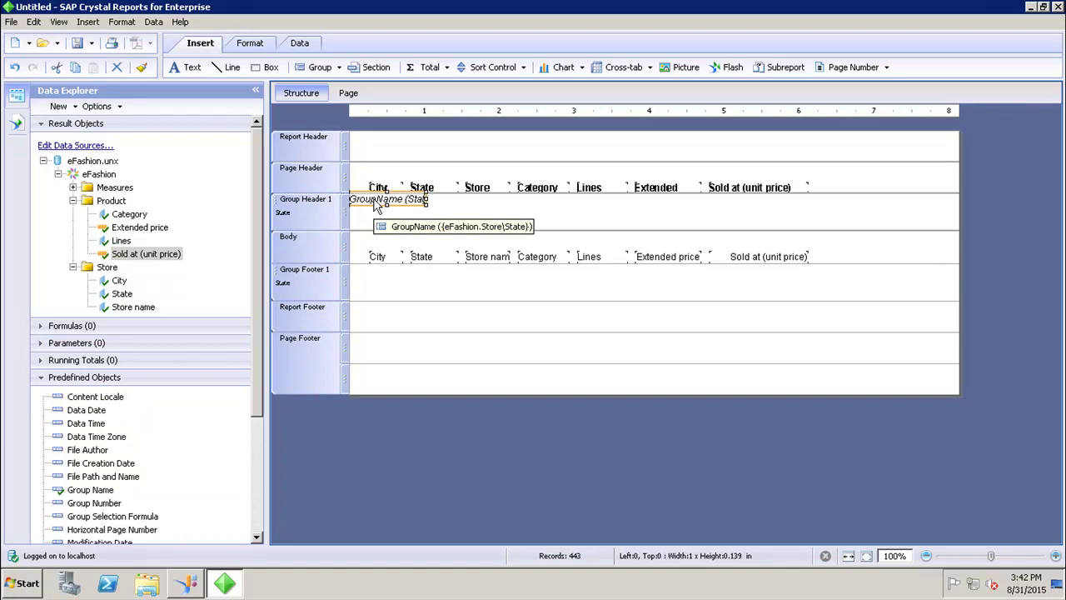
left_click(348, 93)
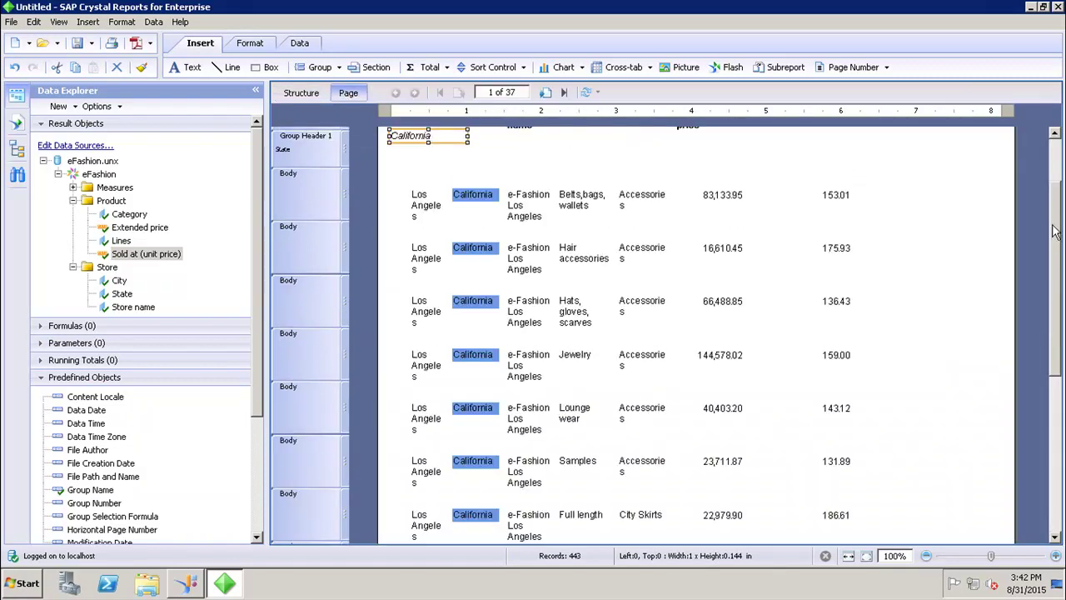
Use the group tree to jump to the DC and New York pages, then return to Structure
scroll(1053, 231, "up", 2)
scroll(1054, 232, "down", 2)
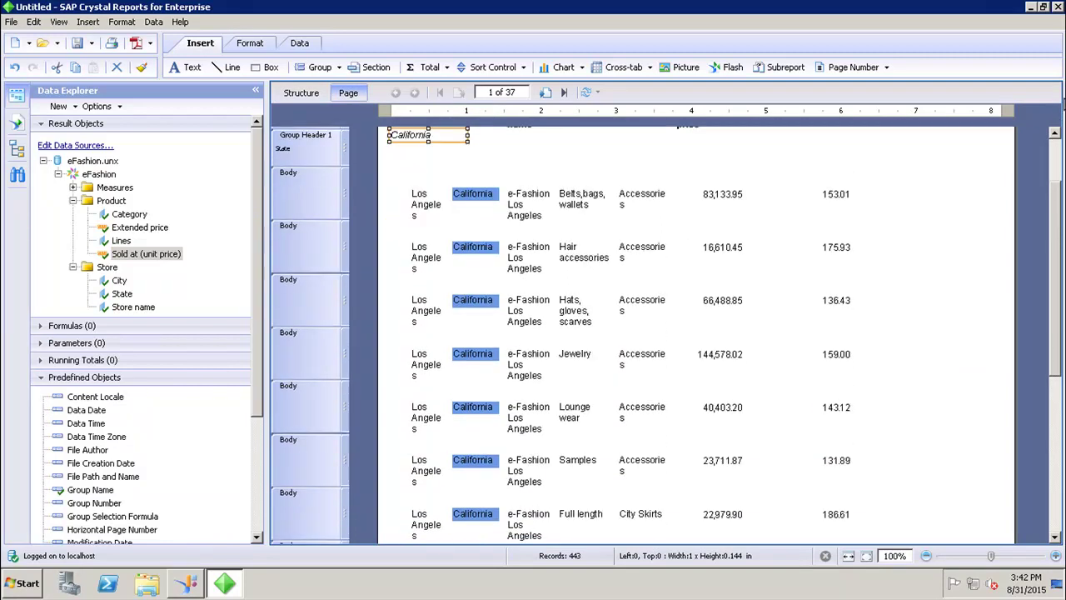
left_click(17, 149)
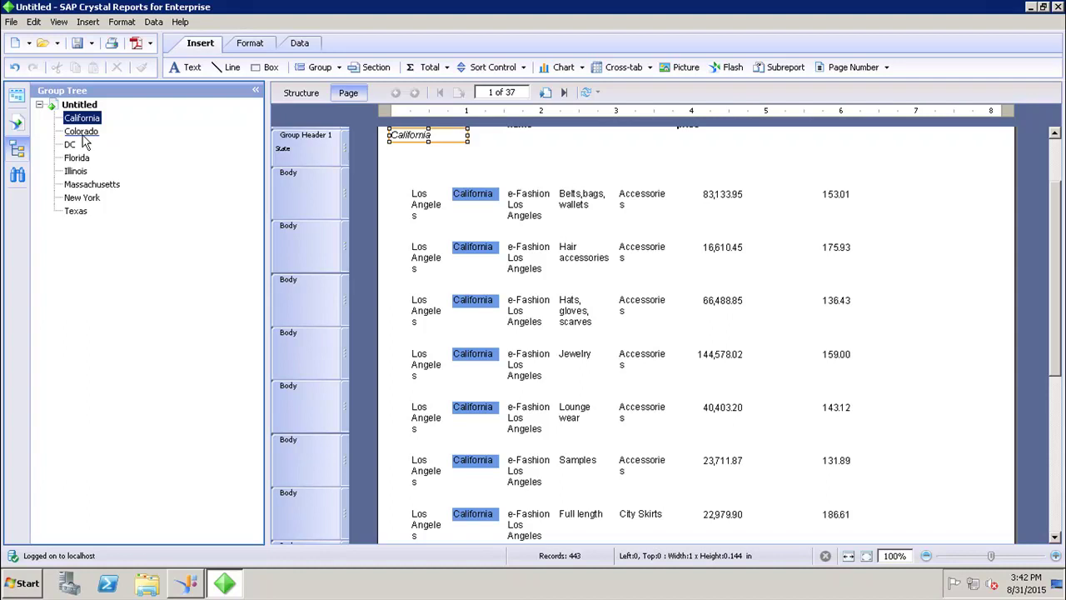
left_click(70, 146)
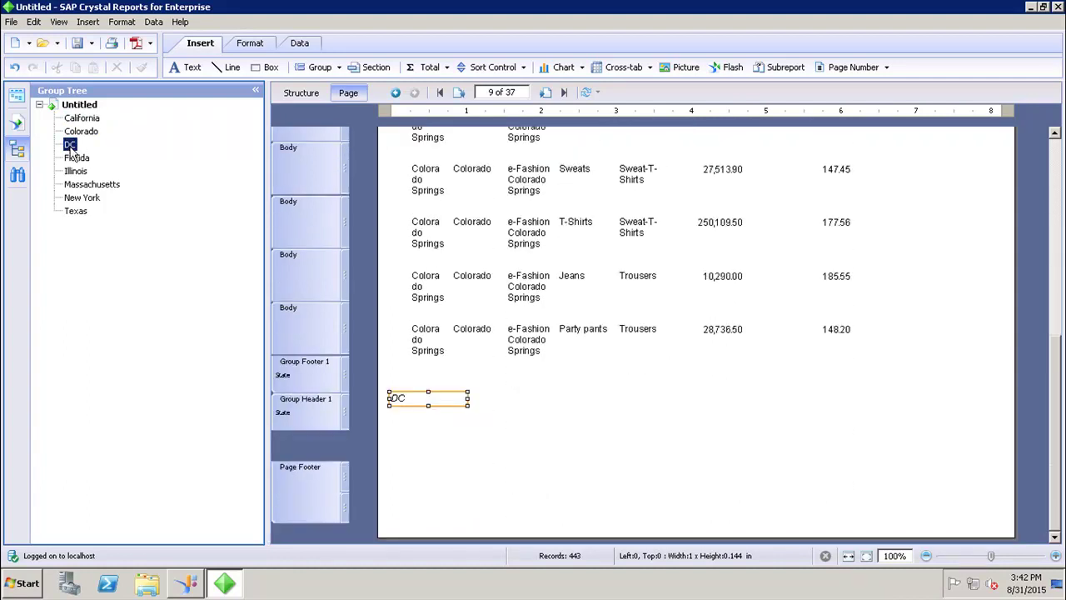
left_click(83, 200)
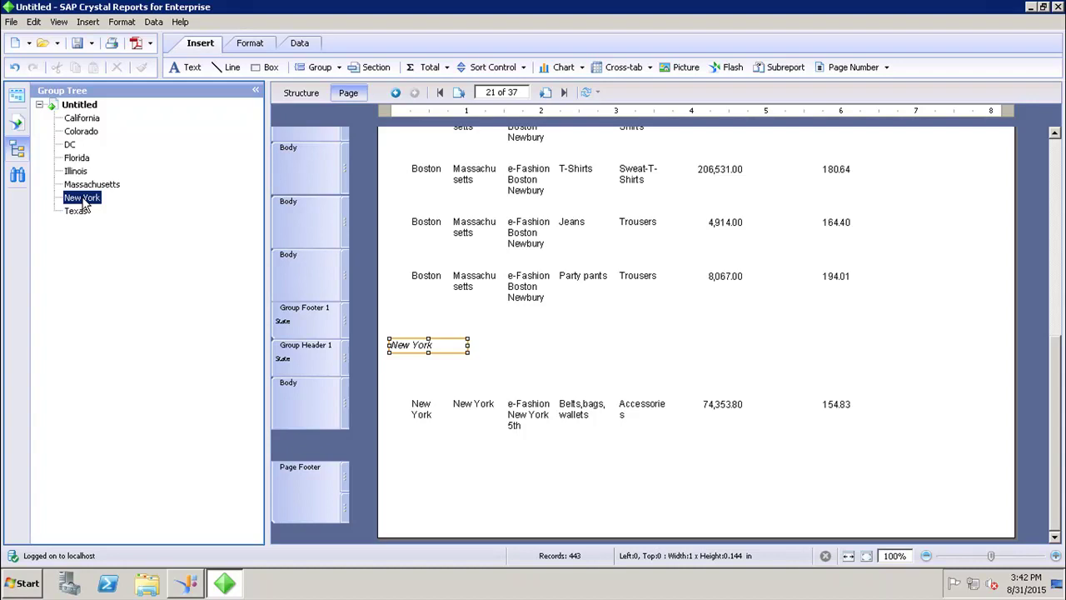
left_click(303, 95)
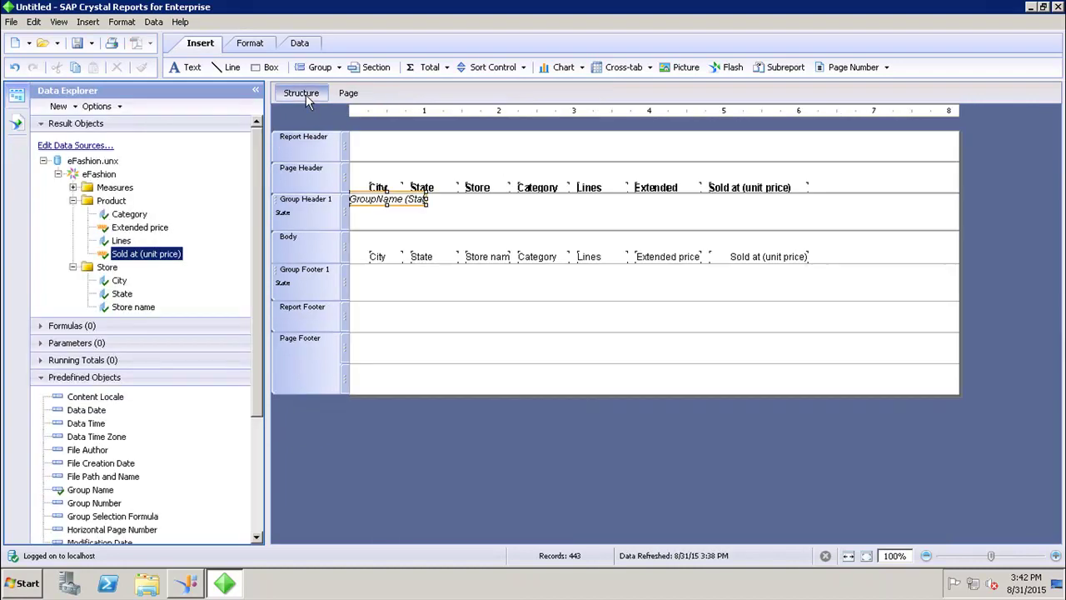
left_click(349, 212)
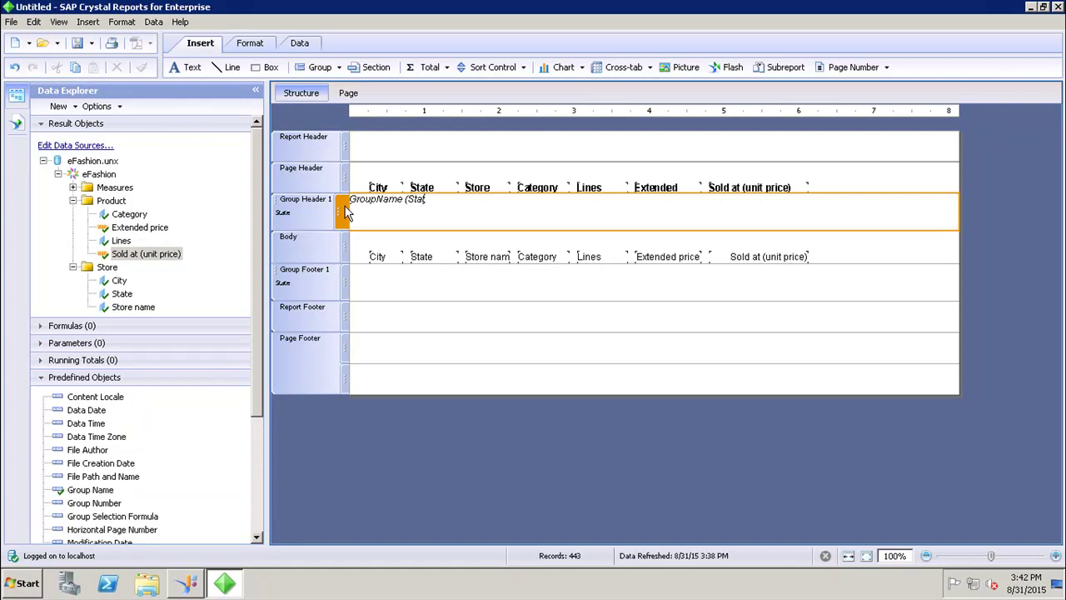
right_click(348, 212)
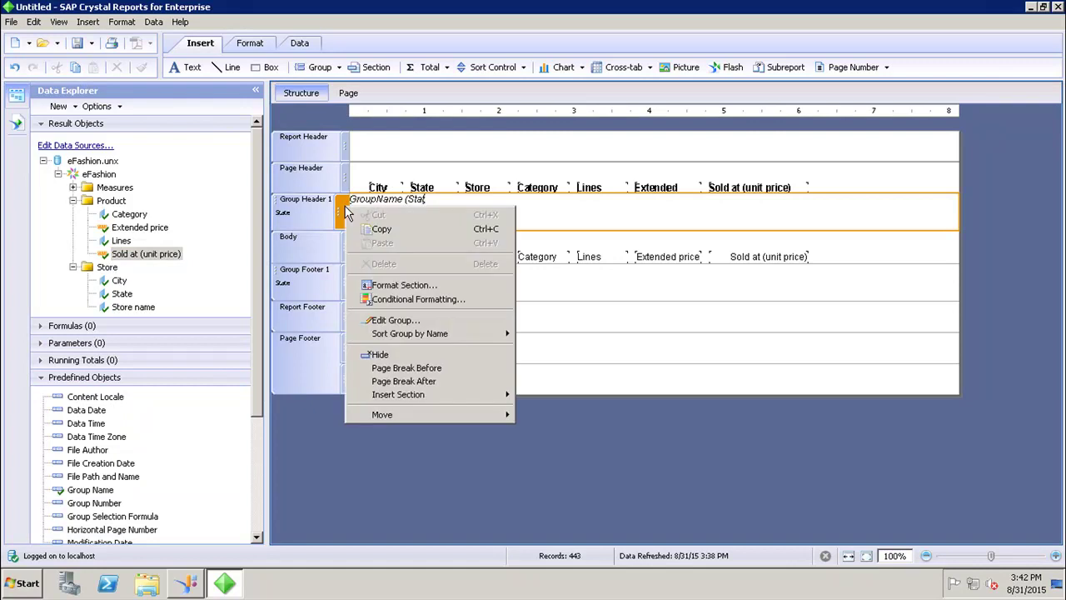
left_click(412, 286)
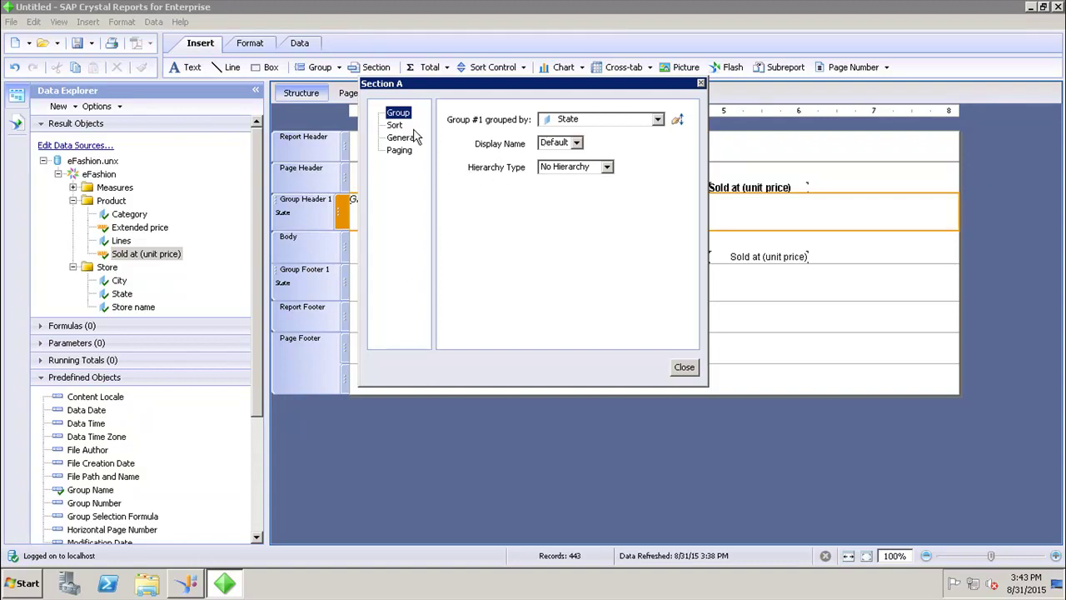
left_click(392, 129)
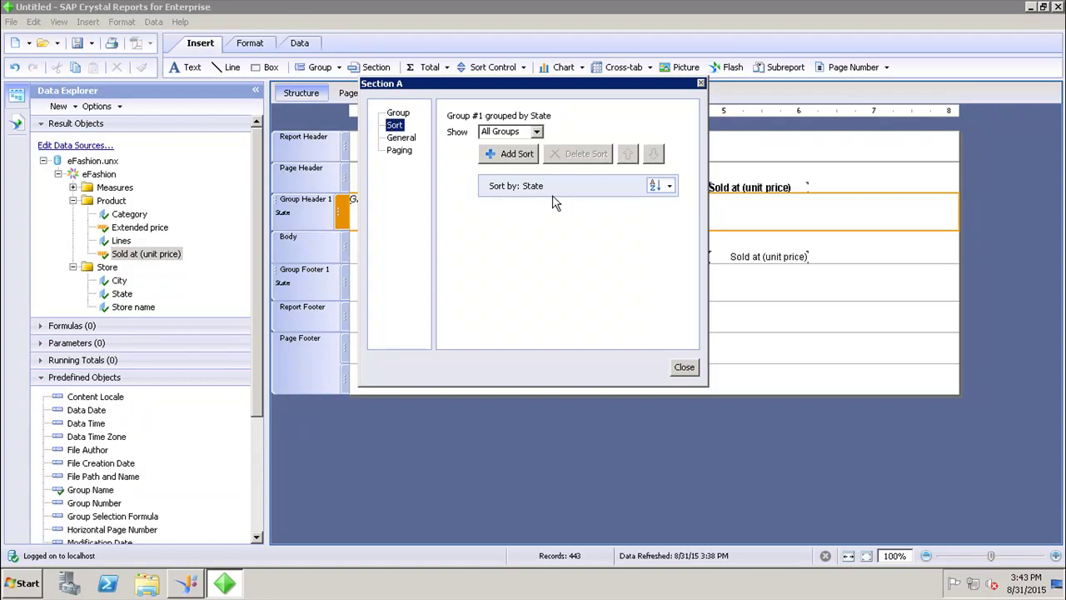
left_click(517, 156)
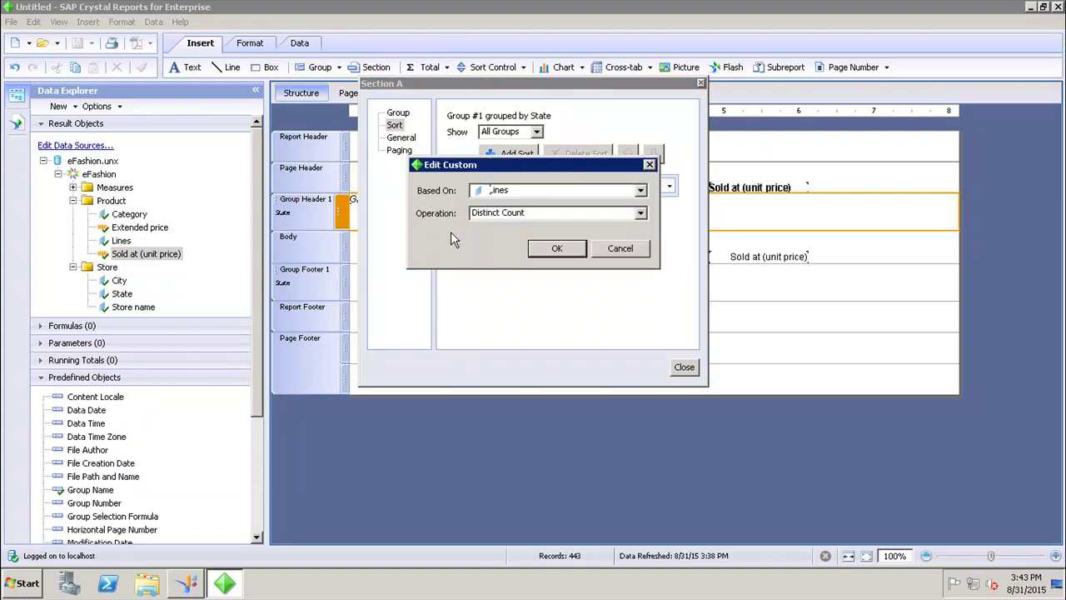
left_click(619, 249)
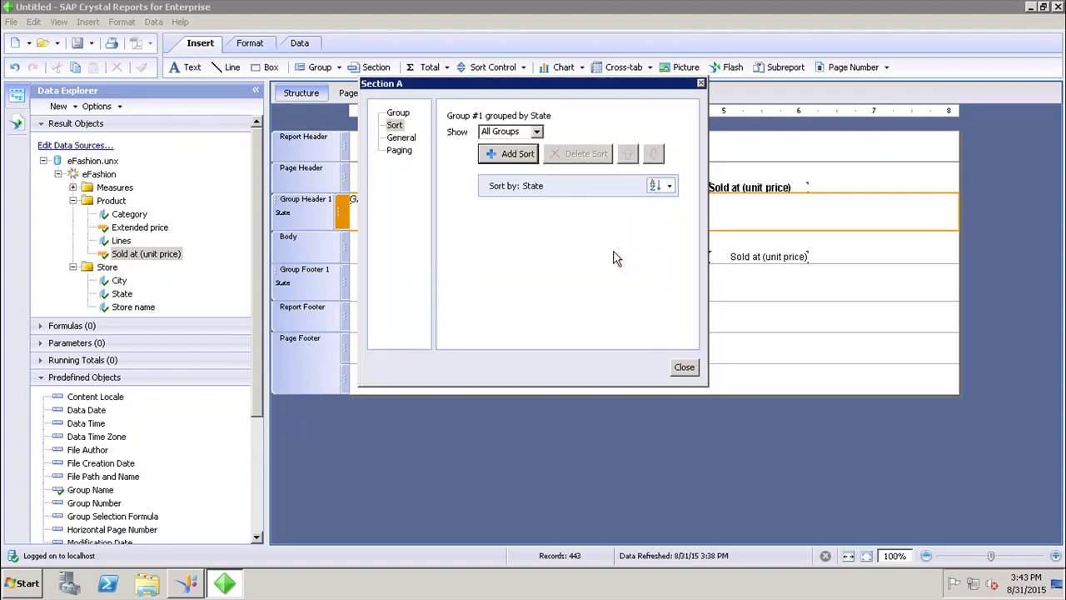
left_click(402, 139)
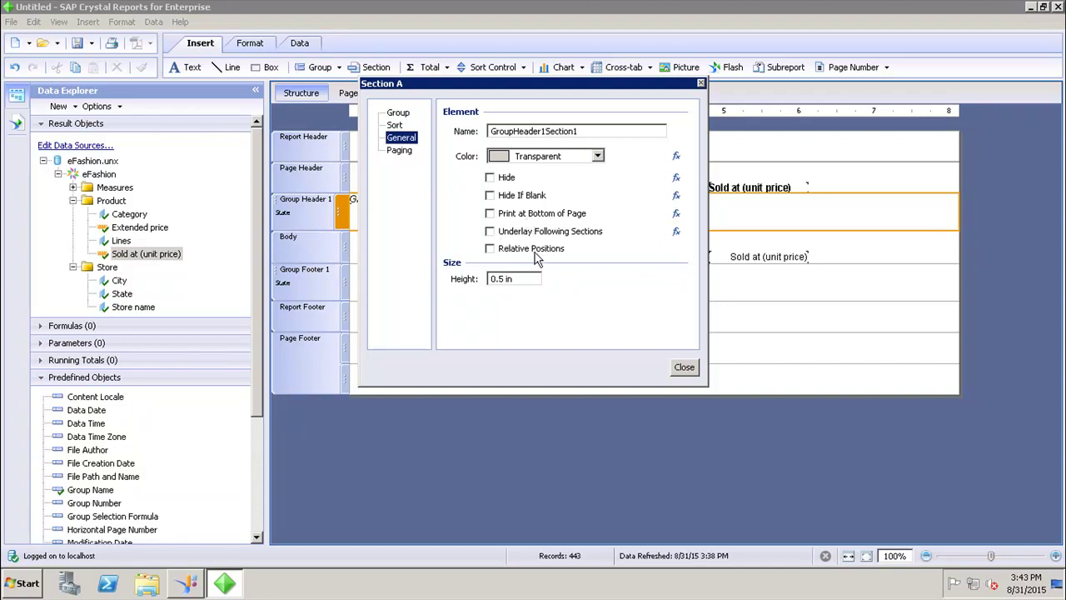
left_click(402, 152)
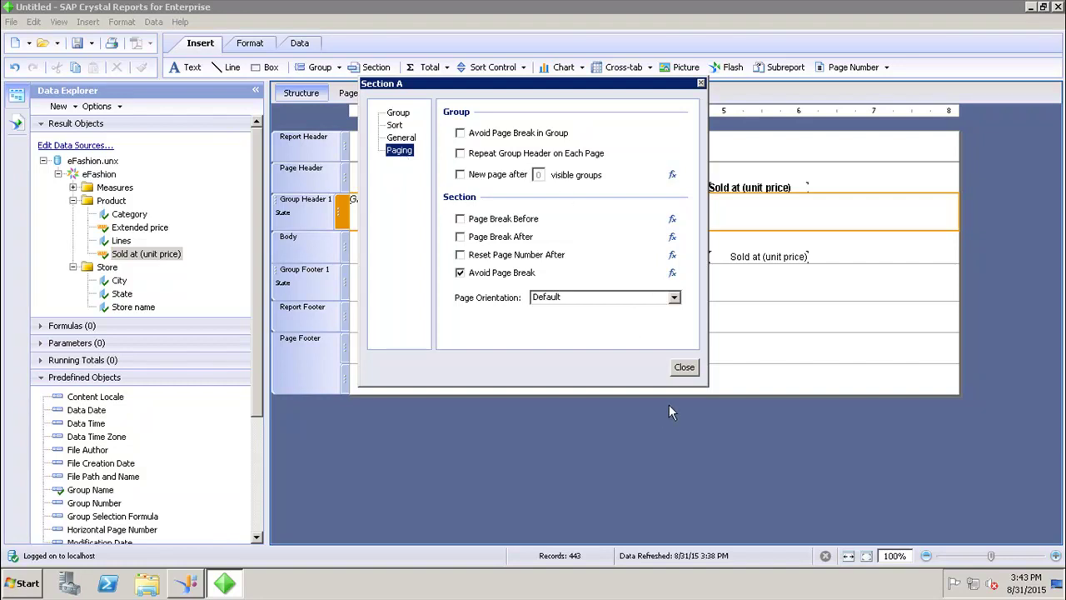
left_click(684, 366)
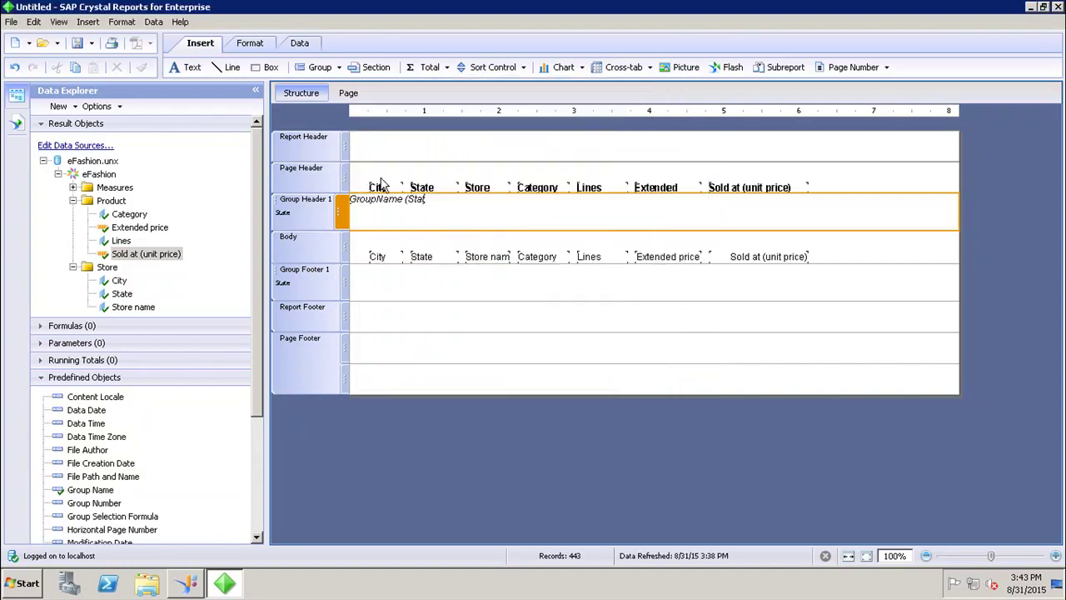
Add City as a second group under State and select its new Group Header 2 and Footer 2
right_click(340, 213)
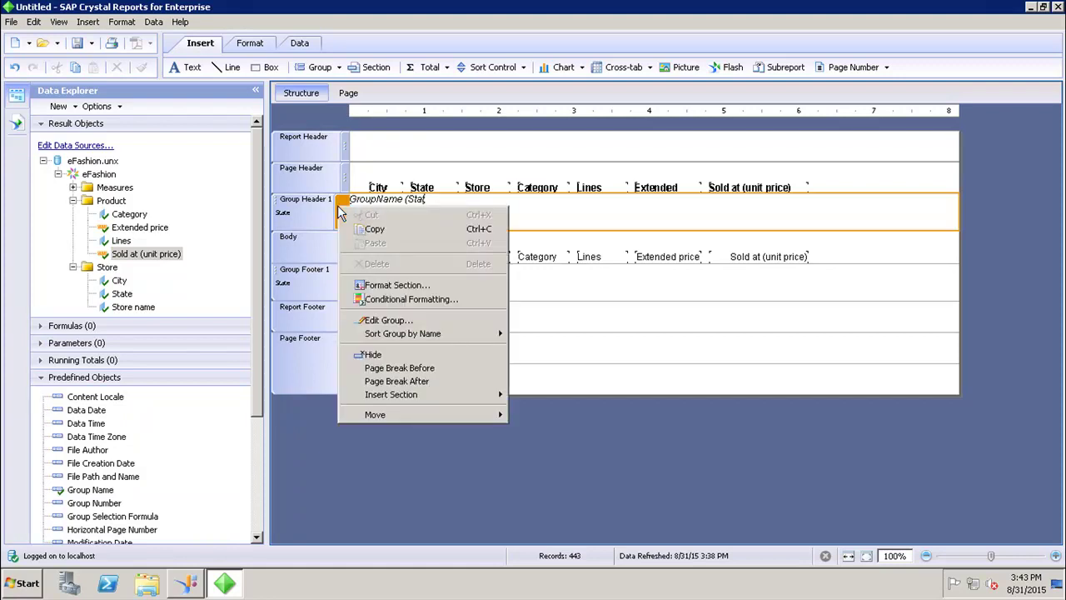
left_click(401, 321)
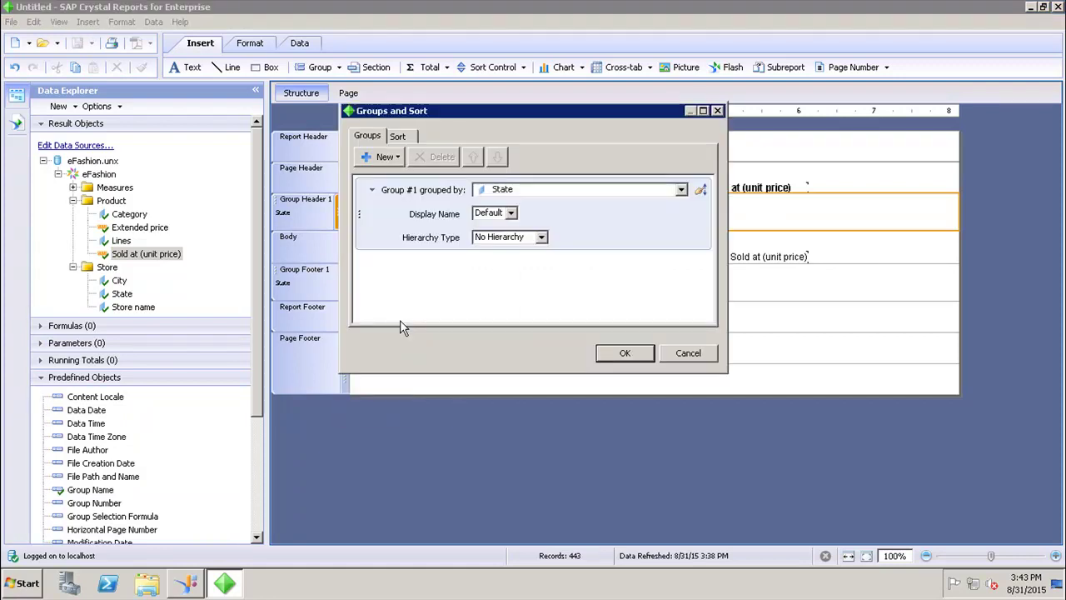
left_click(386, 158)
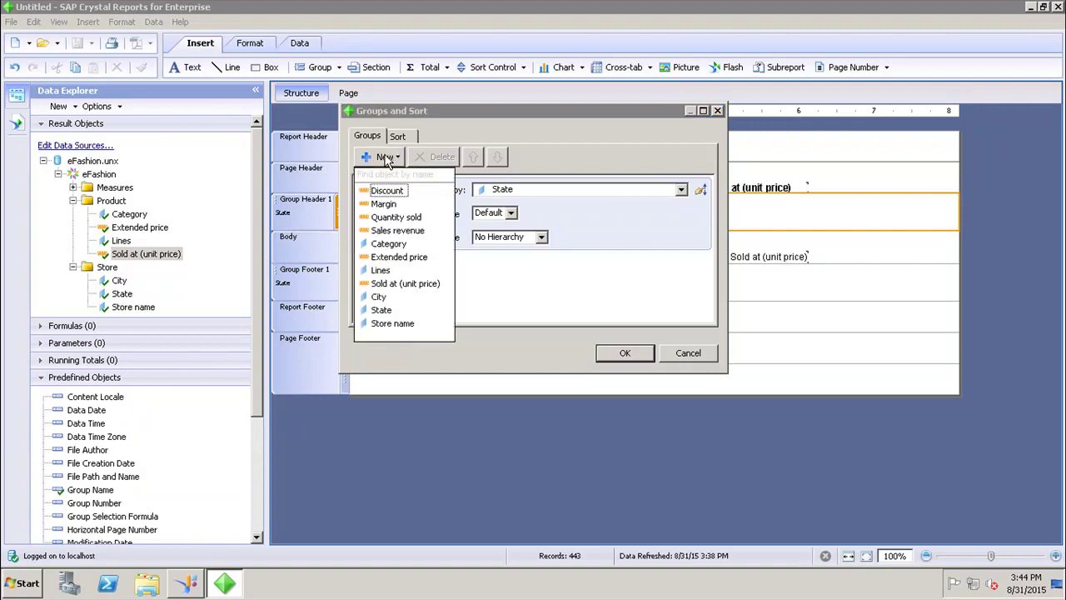
left_click(380, 297)
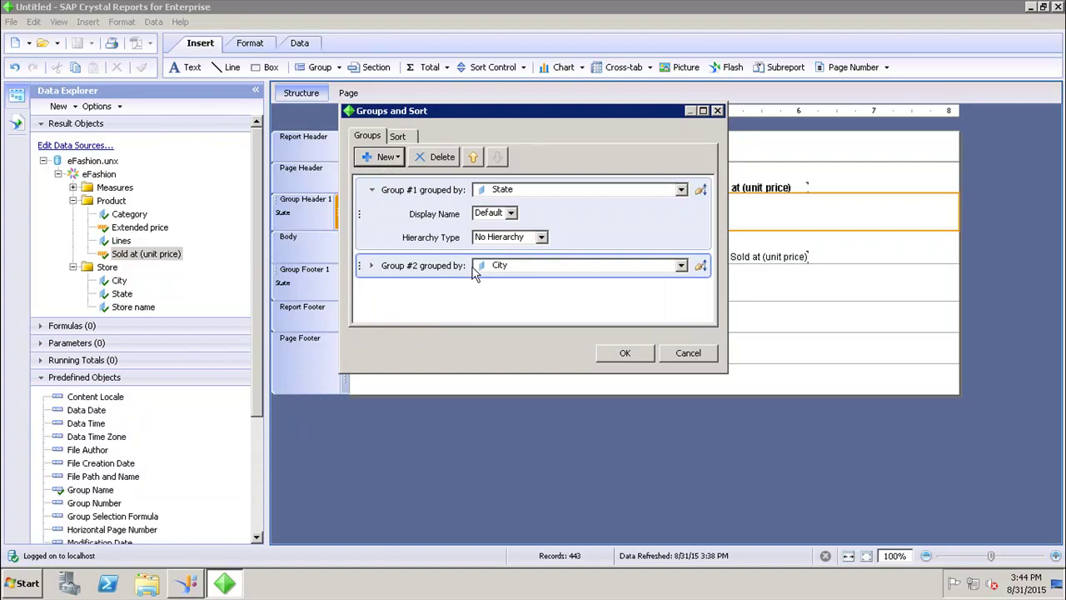
left_click(625, 353)
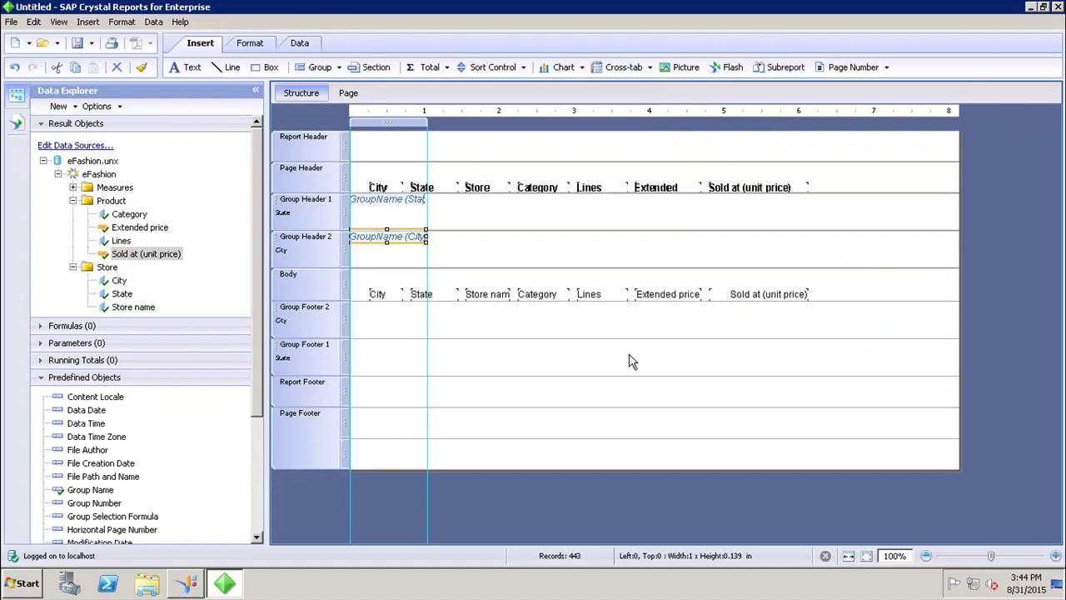
left_click(304, 254)
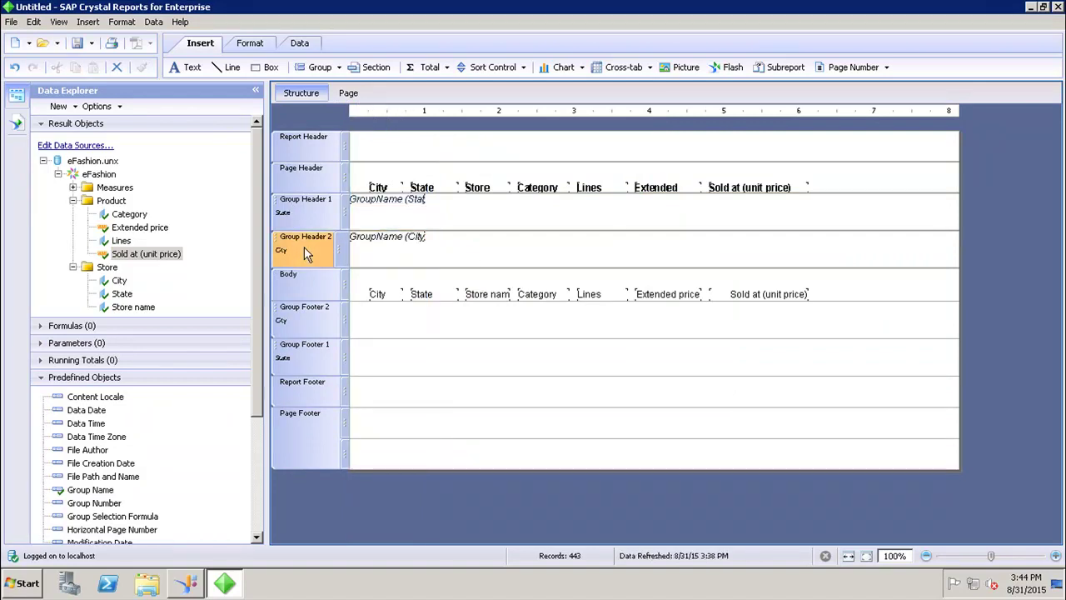
left_click(283, 315)
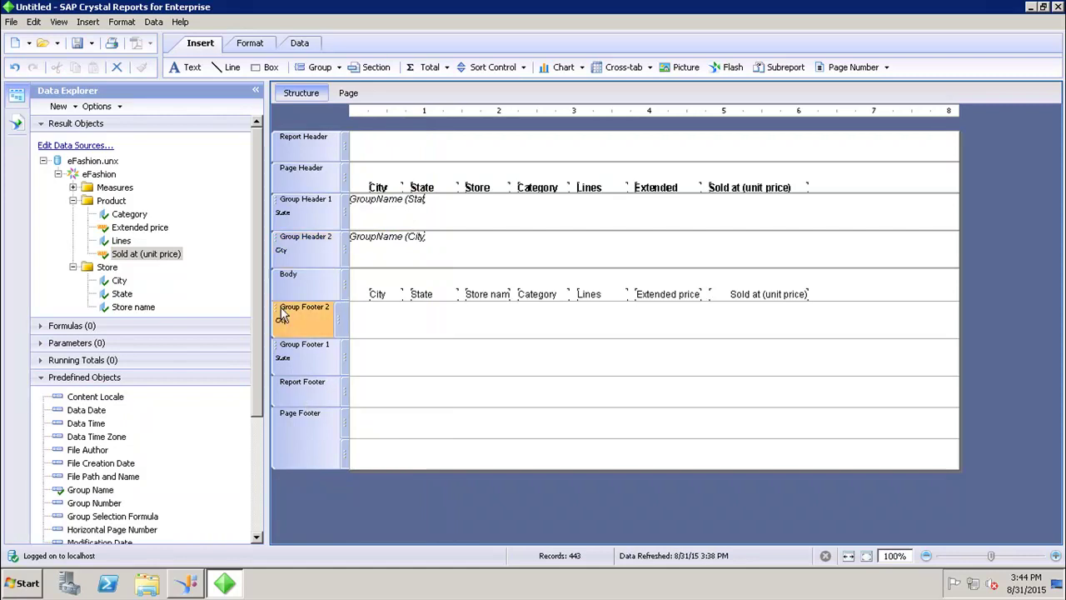
Preview the report in Page view with the group tree shown, jumping to Massachusetts
left_click(348, 93)
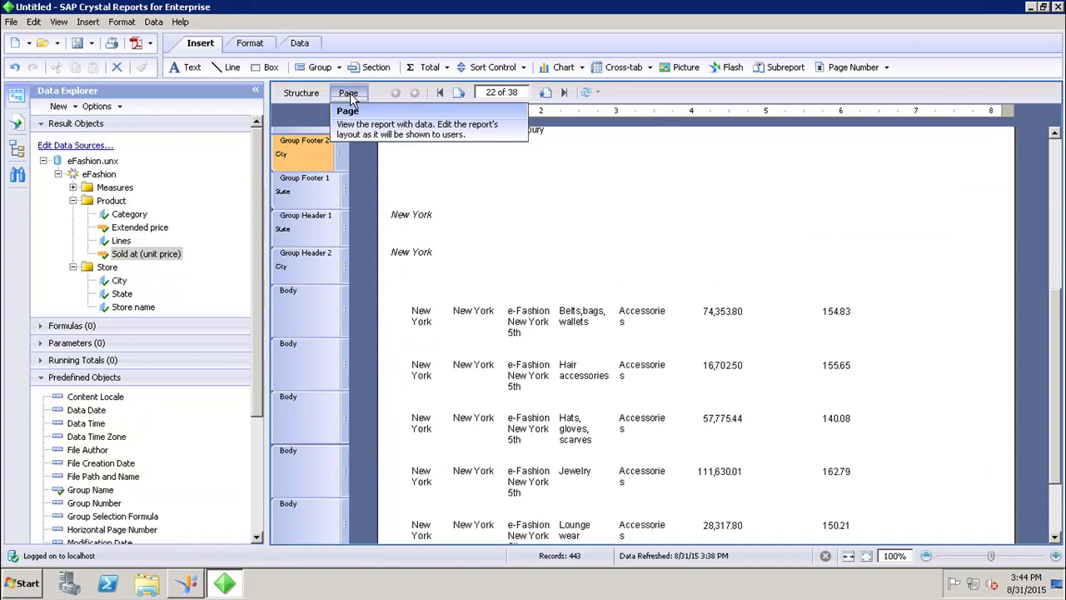
left_click(15, 148)
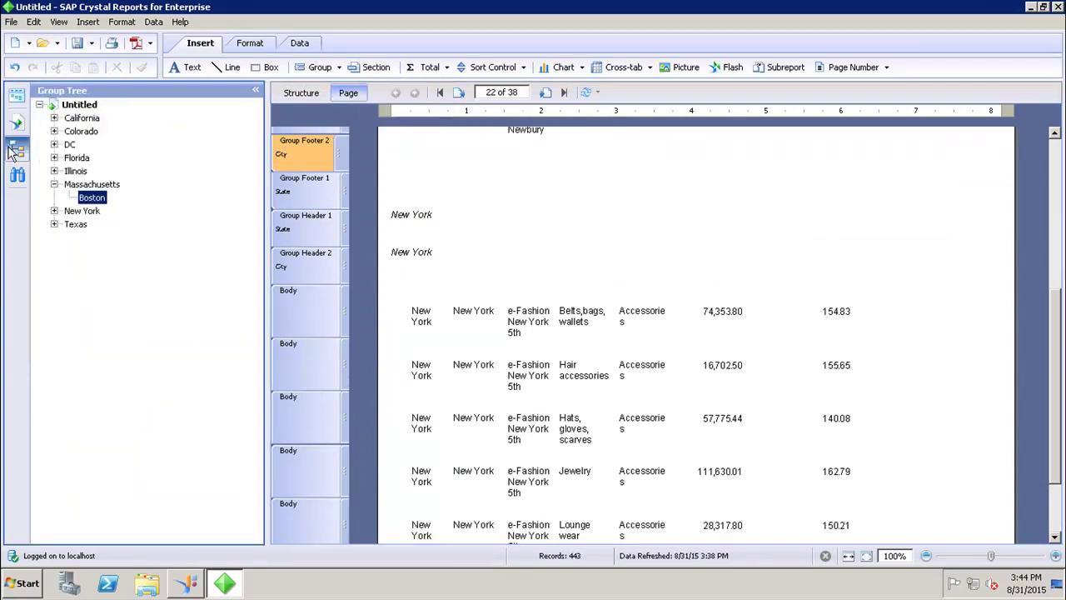
left_click(54, 184)
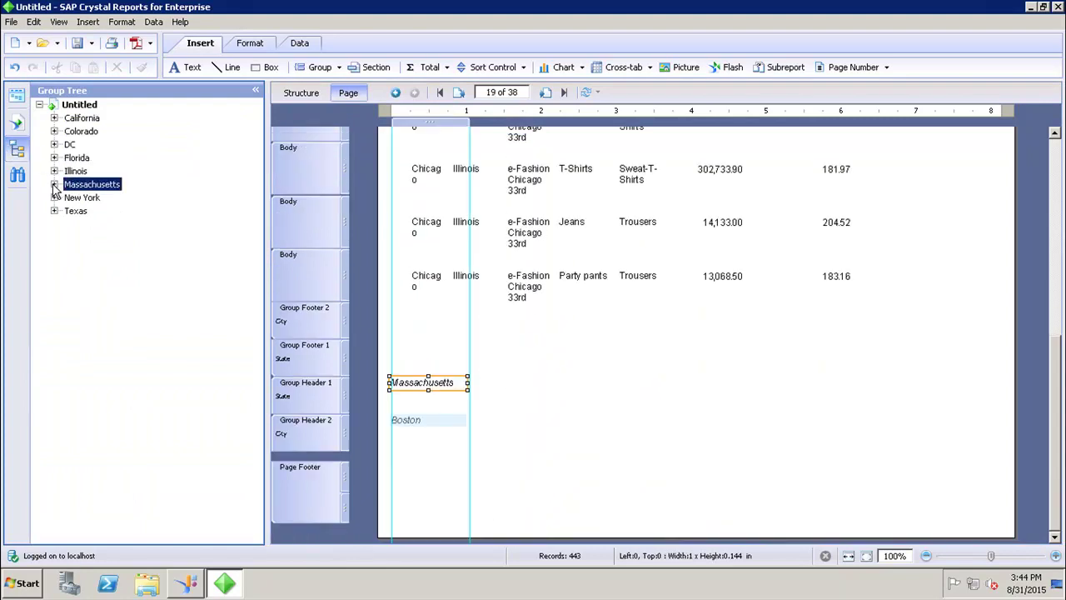
Expand California and Illinois to jump to Los Angeles, San Francisco and Chicago
left_click(54, 118)
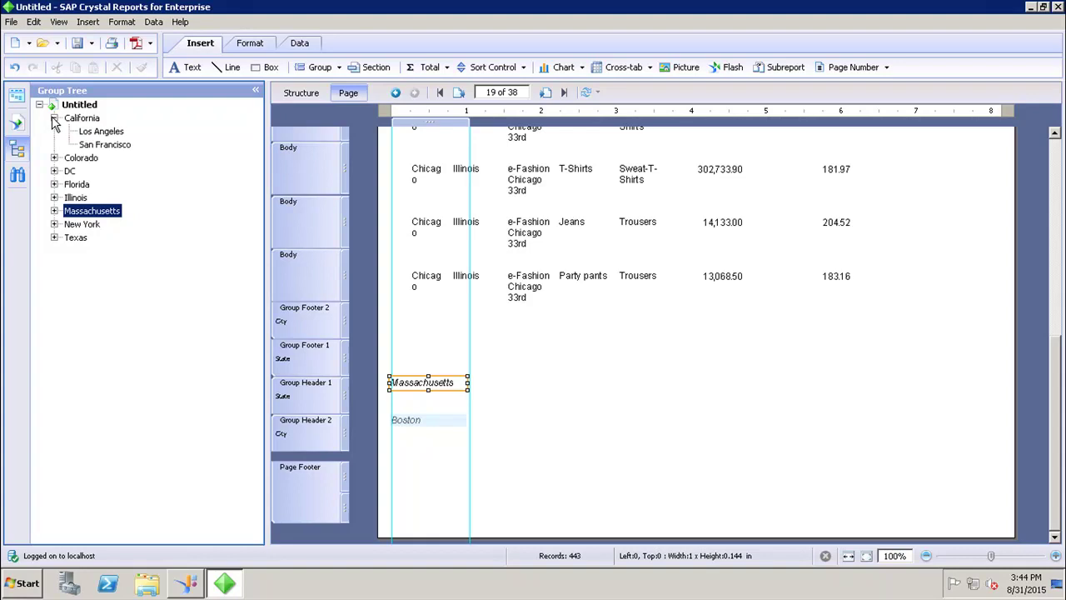
left_click(101, 132)
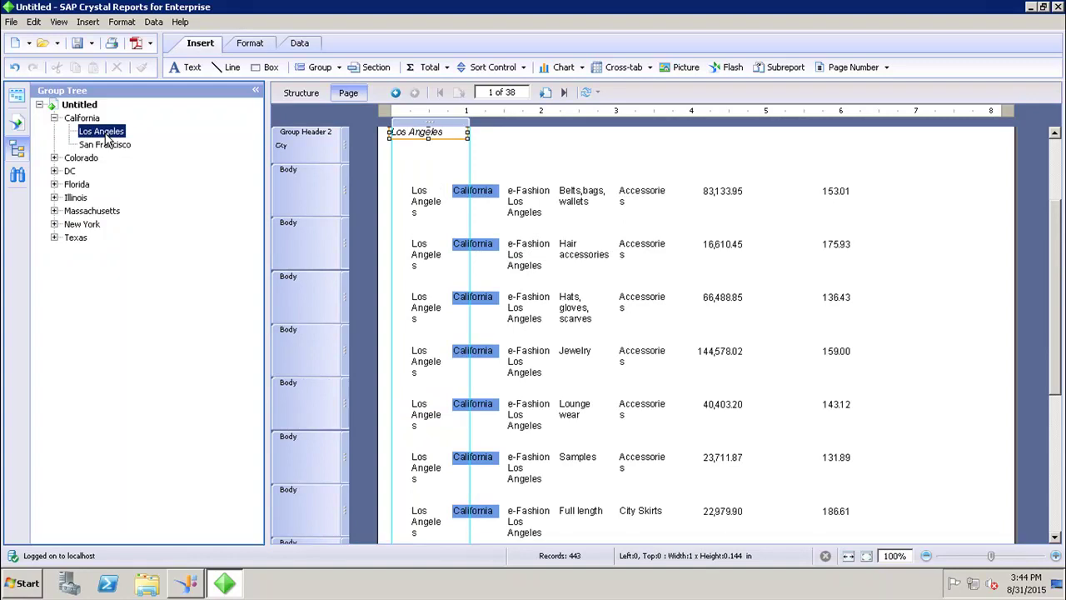
left_click(114, 145)
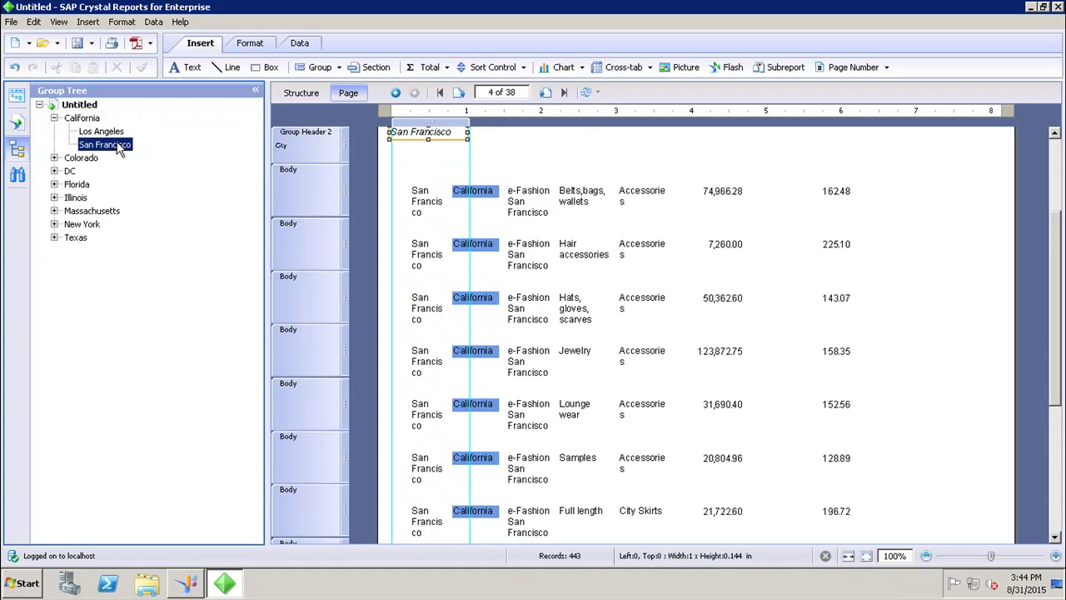
left_click(54, 197)
left_click(93, 211)
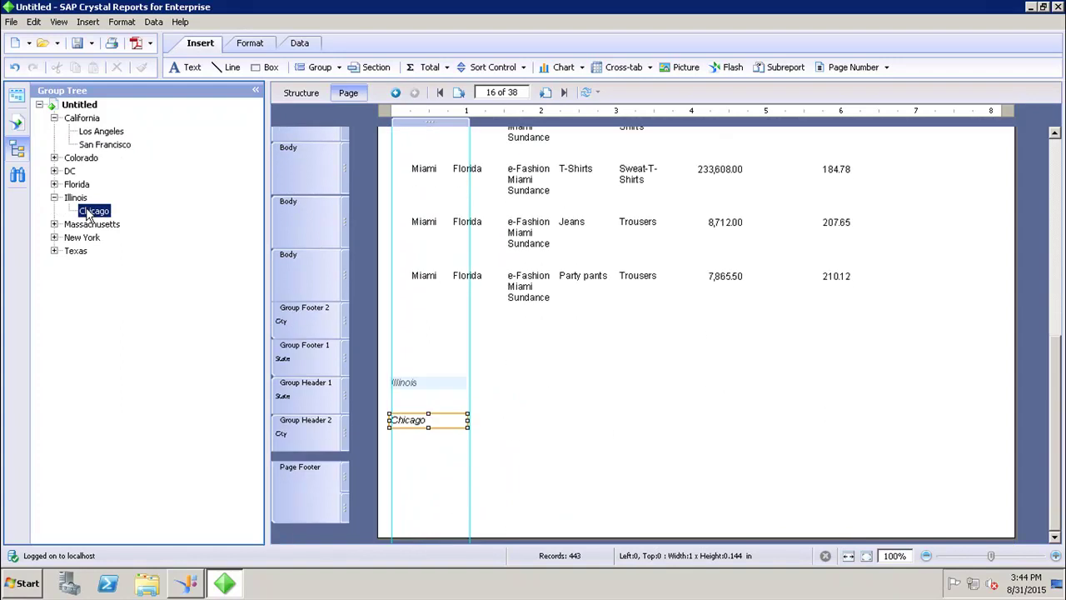
left_click(339, 70)
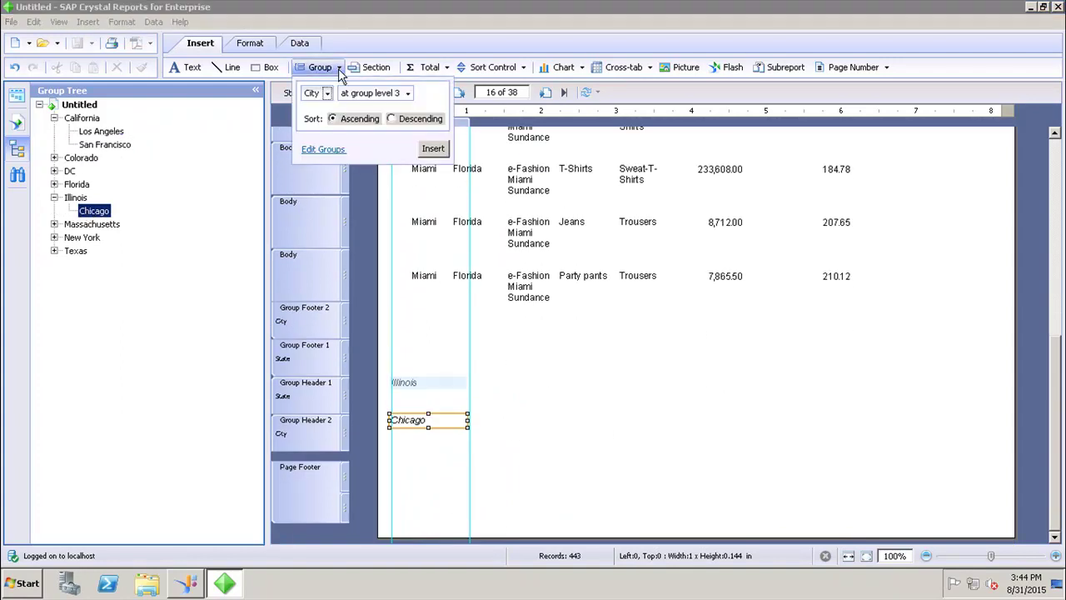
left_click(322, 151)
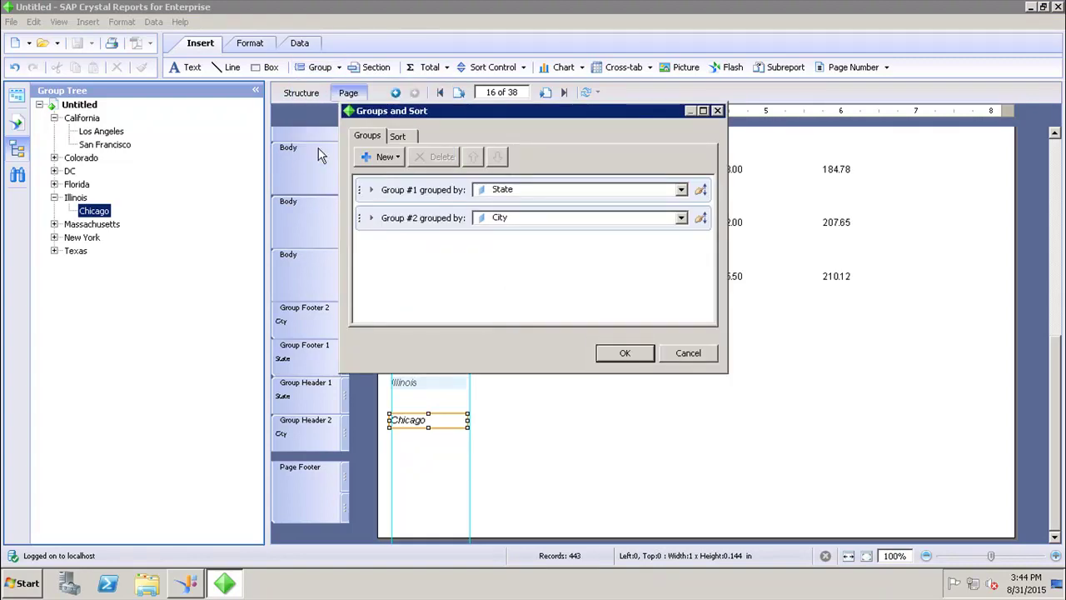
left_click(431, 220)
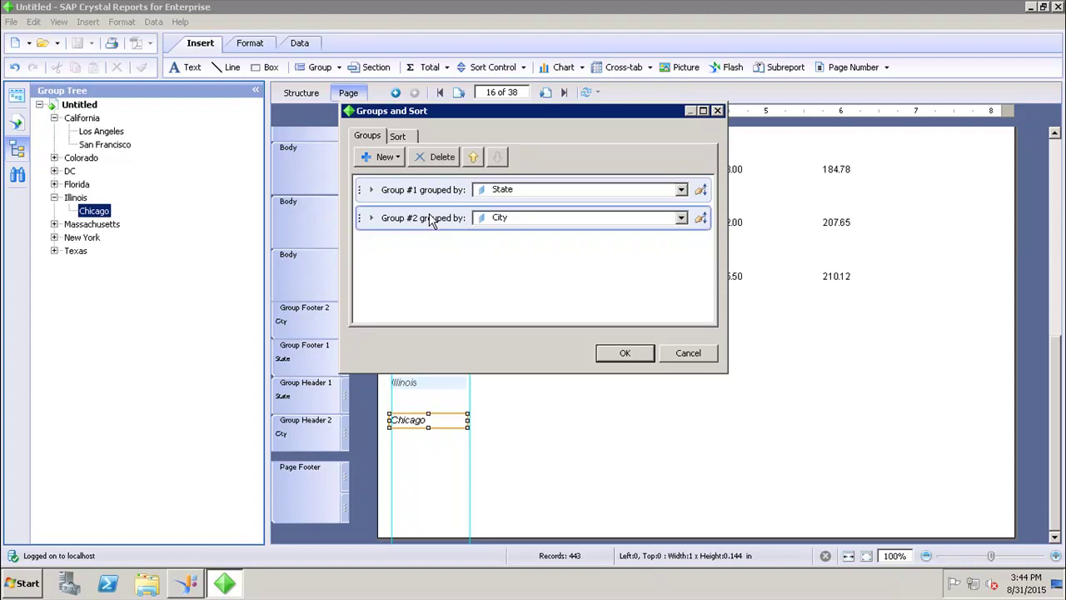
left_click(474, 158)
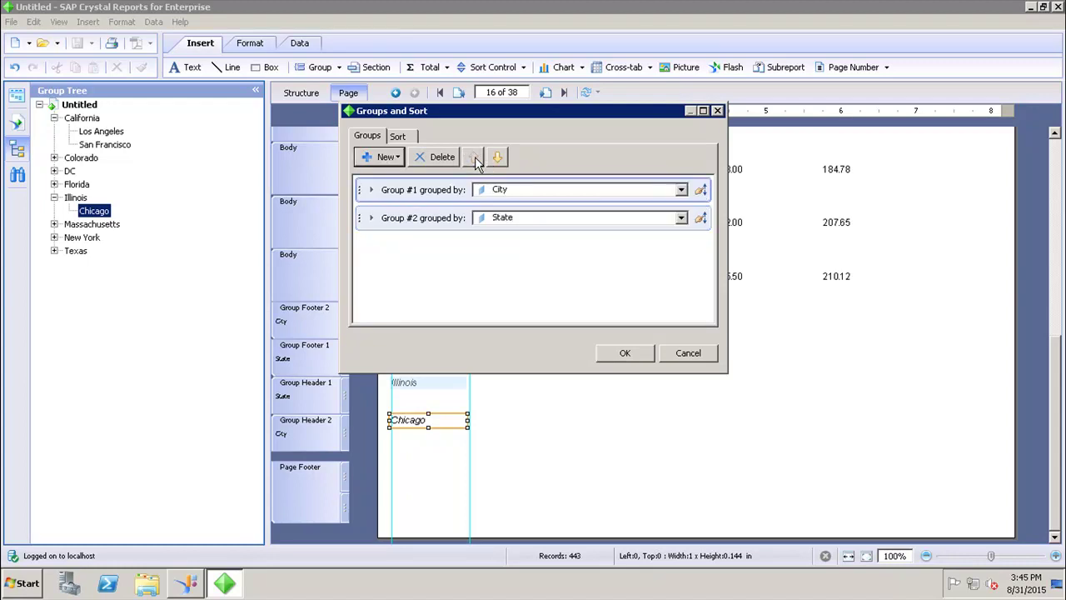
left_click(498, 159)
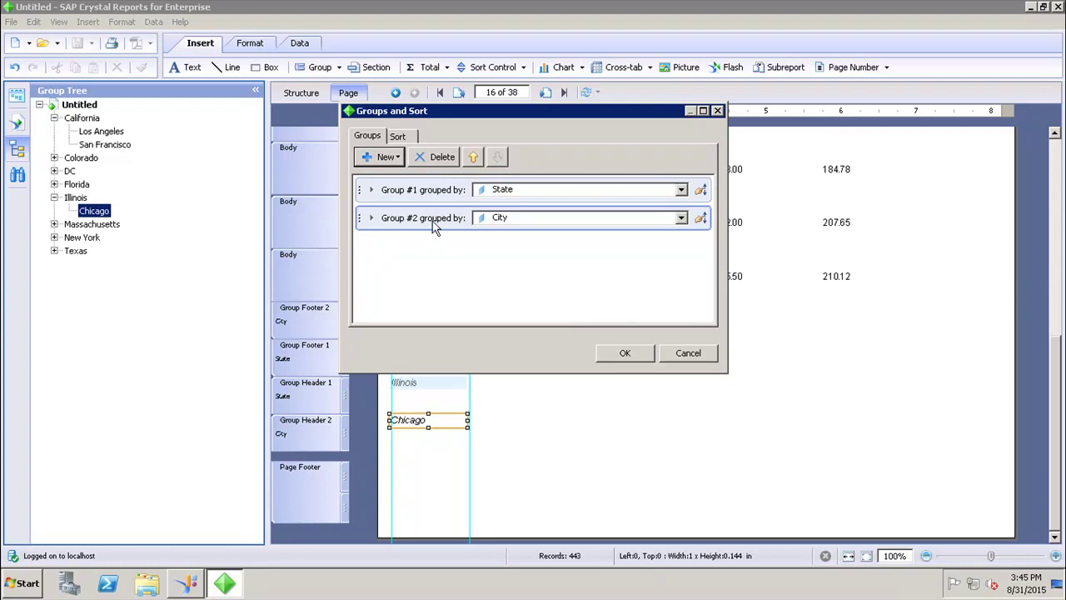
left_click(433, 160)
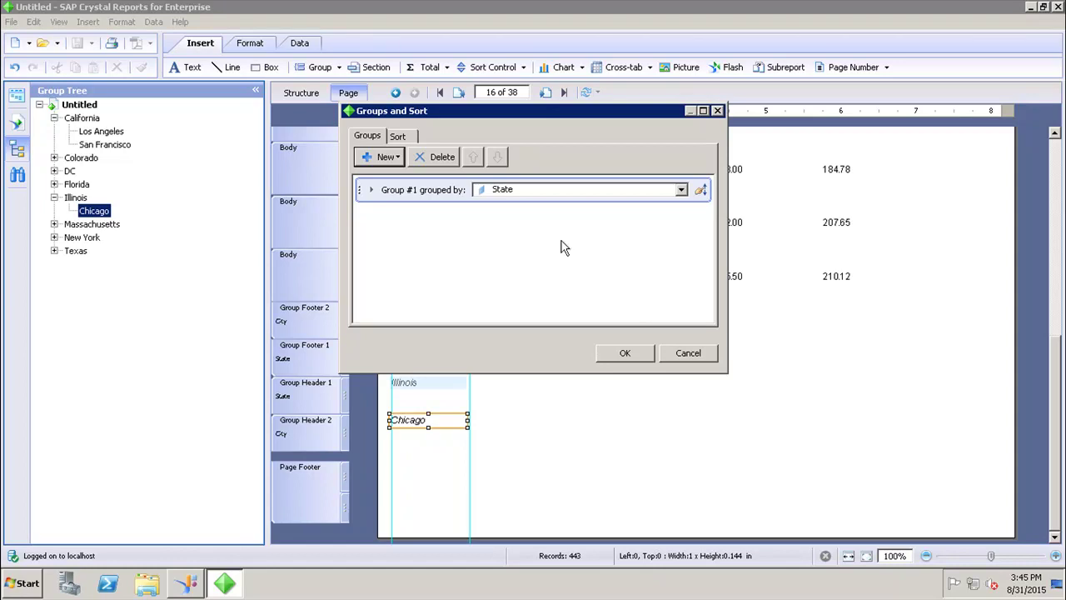
left_click(690, 356)
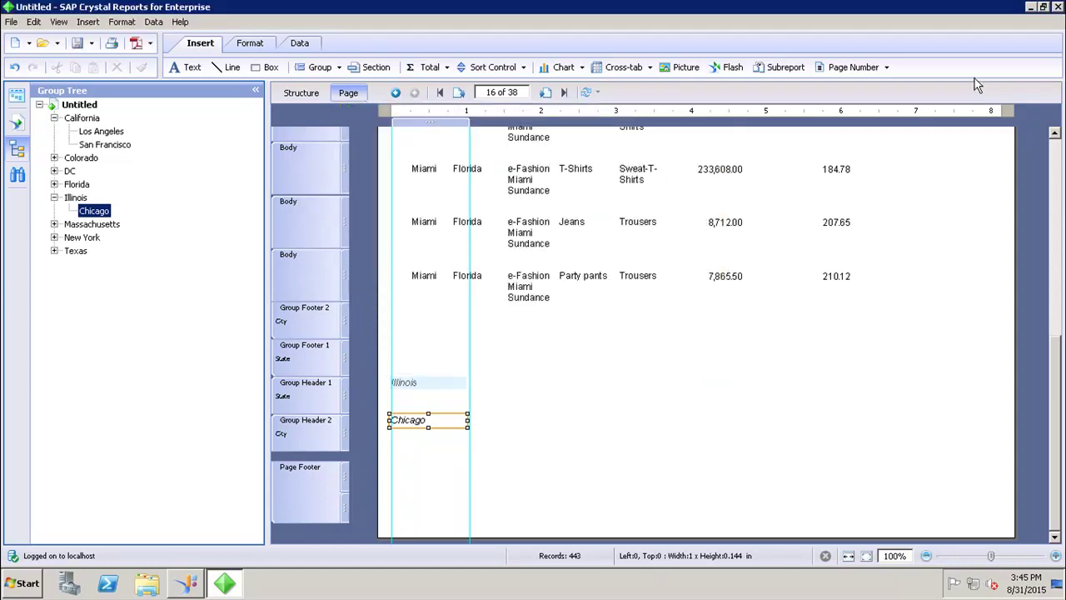